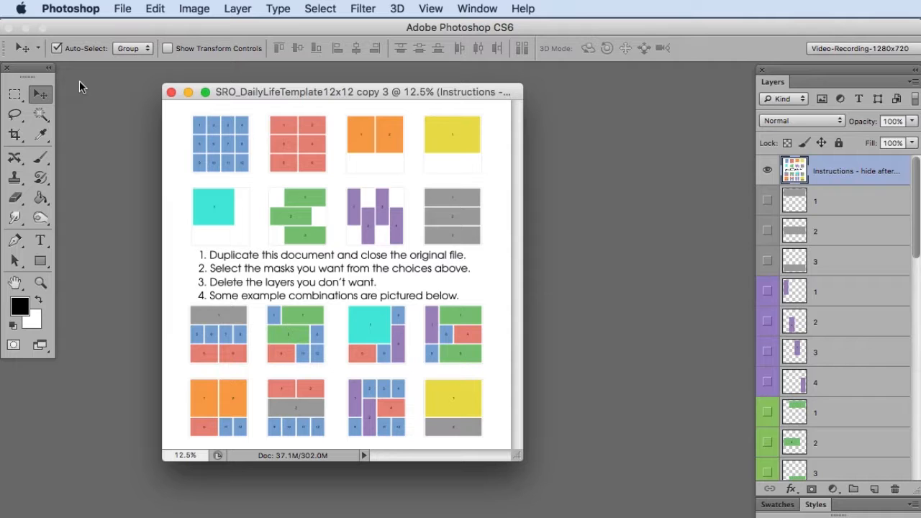
# Duplicate the template document as SRO_DailyLifeTemplate12x12 copy 4, close the original, and move the duplicate fully into view.
pyautogui.click(193, 10)
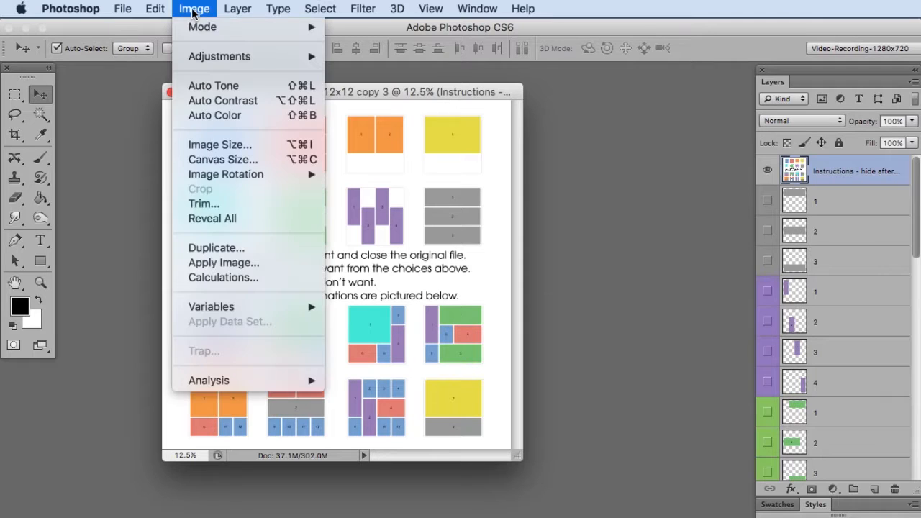
pyautogui.click(201, 253)
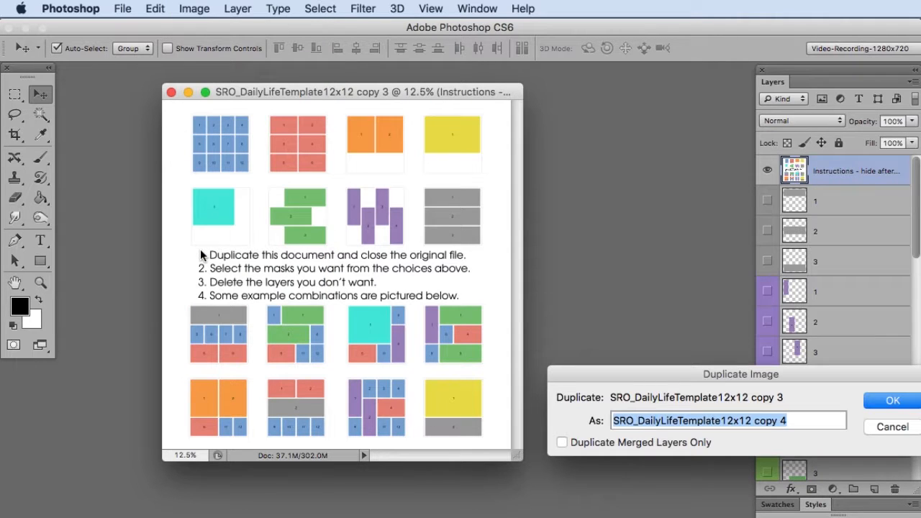
pyautogui.click(889, 400)
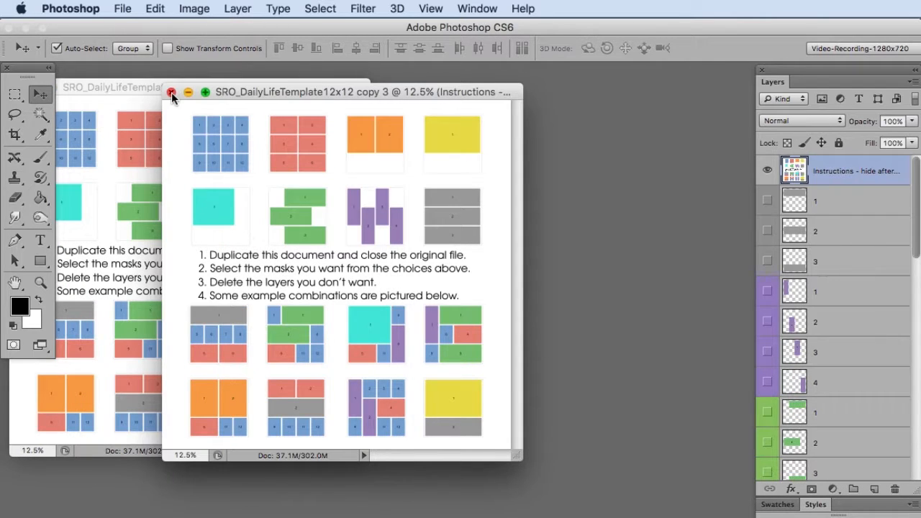
pyautogui.click(172, 92)
pyautogui.click(718, 288)
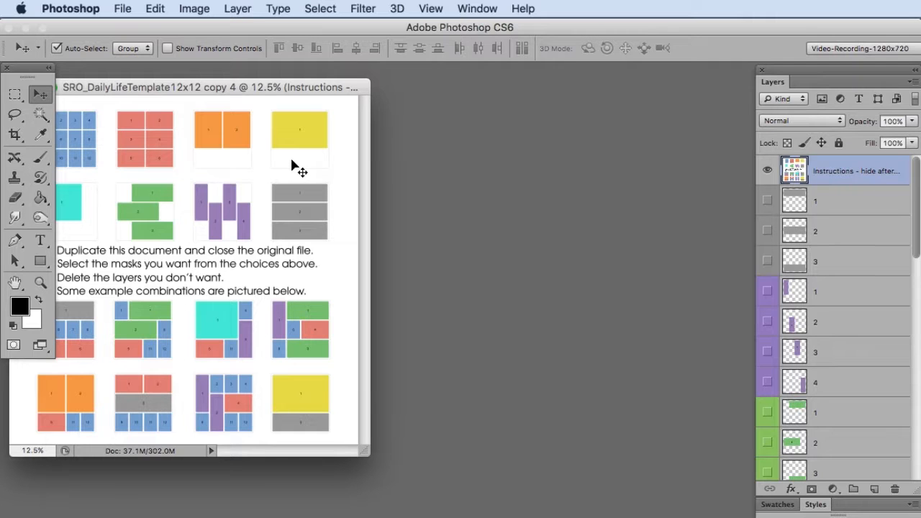
pyautogui.moveTo(230, 88); pyautogui.dragTo(426, 86)
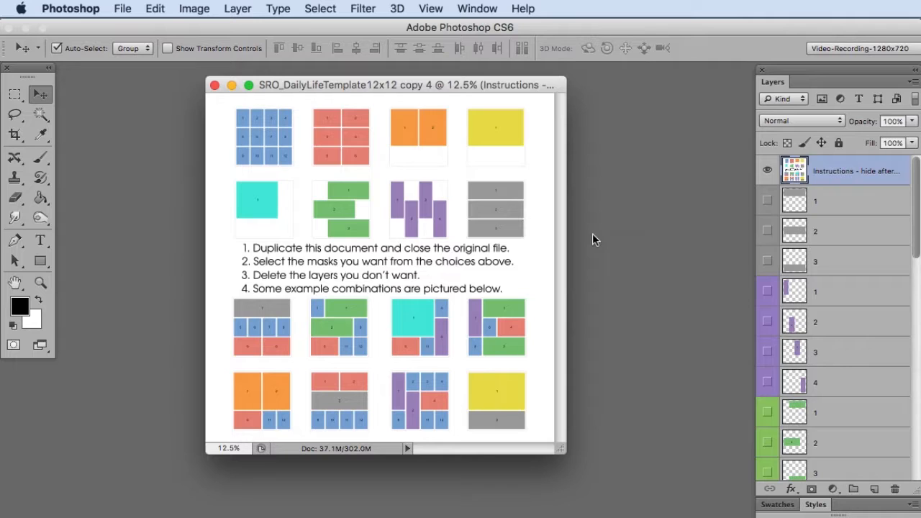
# Hide the instructions layer and make only orange mask 1 and the white Background layer visible.
pyautogui.click(768, 171)
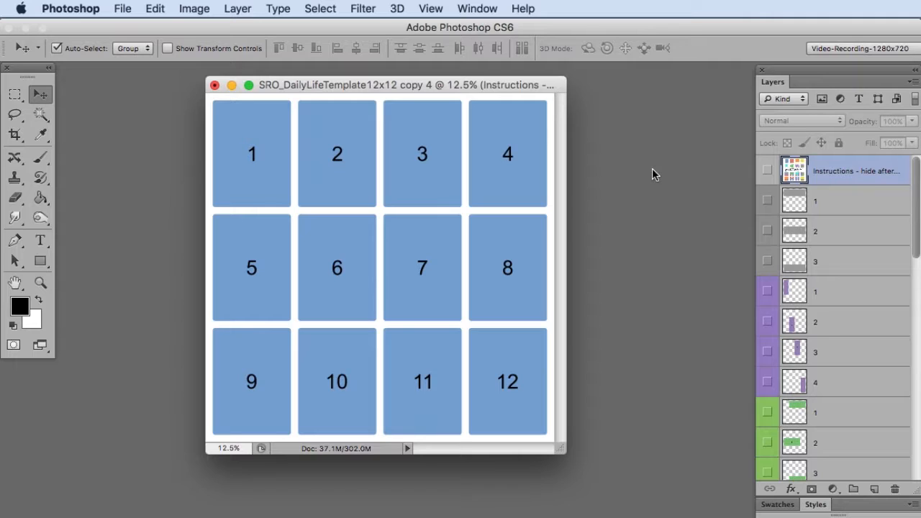
pyautogui.scroll(-10, 841, 210)
pyautogui.scroll(3, 846, 221)
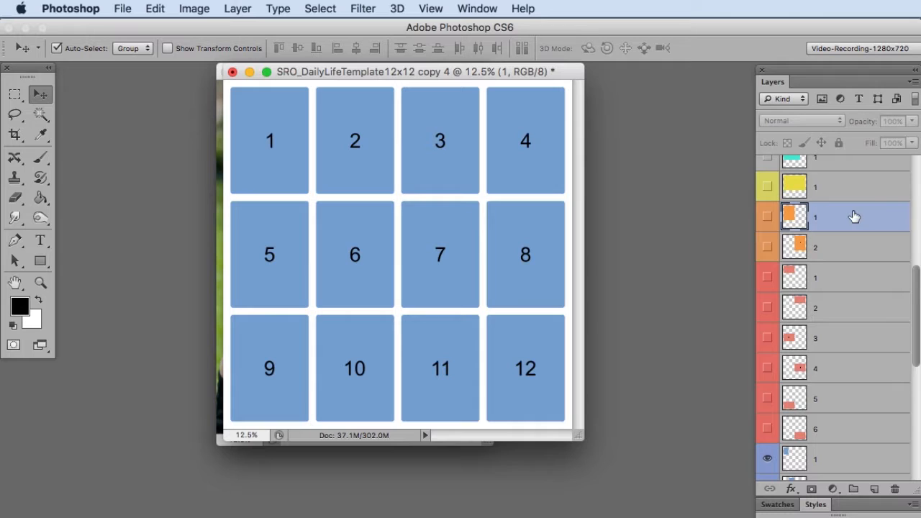
pyautogui.keyDown('alt'); pyautogui.click(768, 217); pyautogui.keyUp('alt')
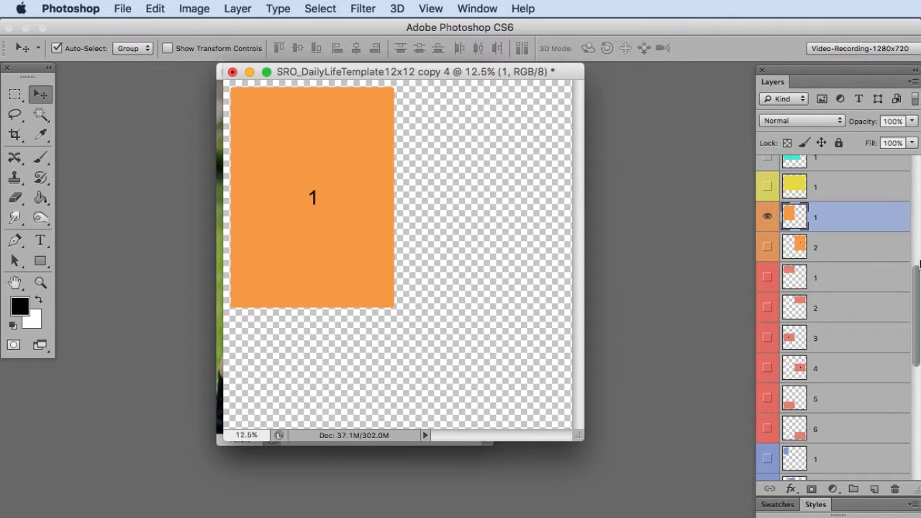
pyautogui.scroll(-6, 851, 247)
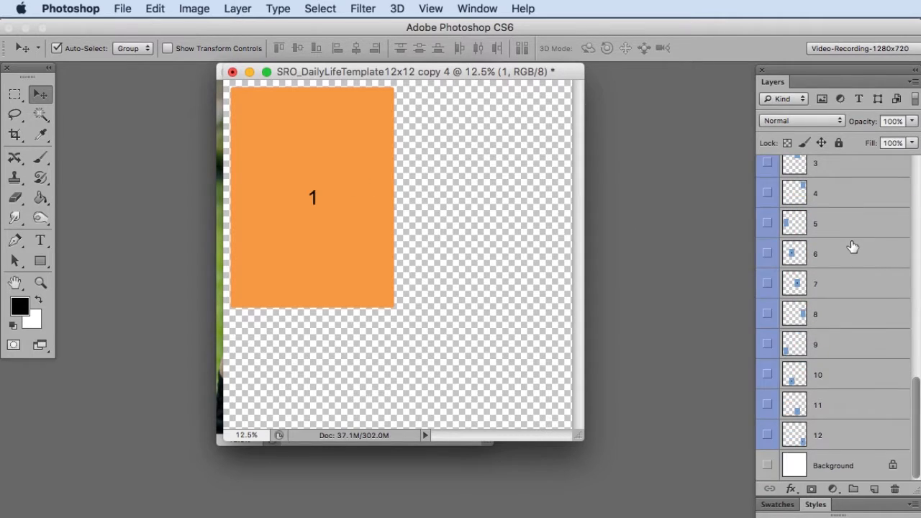
pyautogui.click(768, 468)
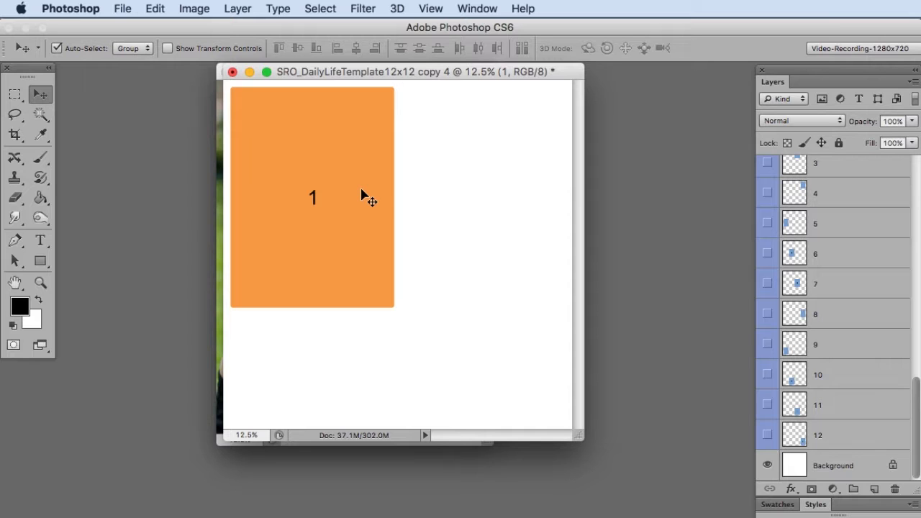
# Copy the Background layer of P1262422E.jpg into the template document, directly above orange mask 1.
pyautogui.hotkey('ctrl', 'Tab')
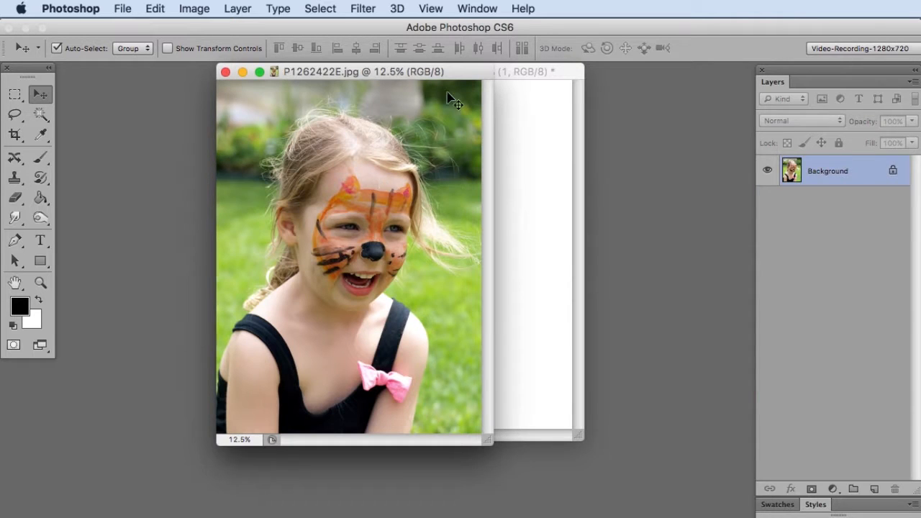
pyautogui.moveTo(462, 79); pyautogui.dragTo(342, 85)
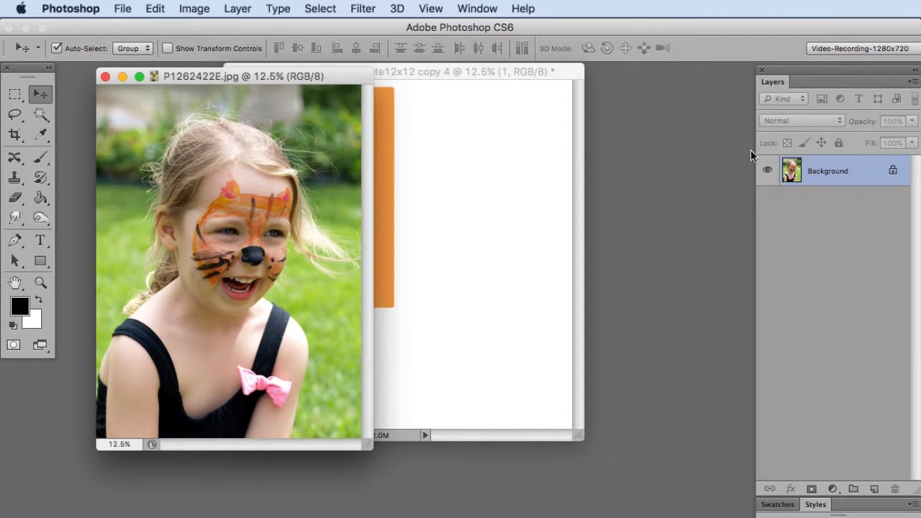
pyautogui.moveTo(812, 174); pyautogui.dragTo(461, 144)
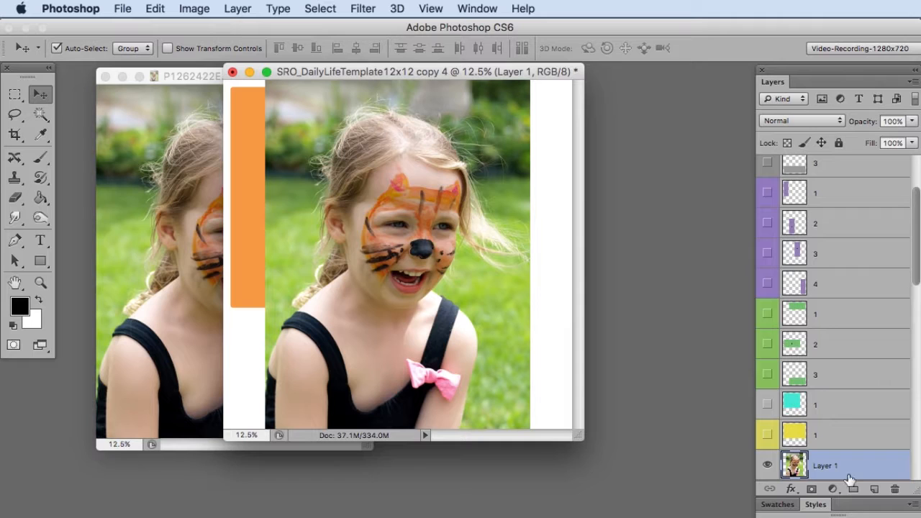
# Clip the photo layer to orange mask 1 and reposition the photo so the girl's face sits inside the mask.
pyautogui.scroll(-2, 865, 441)
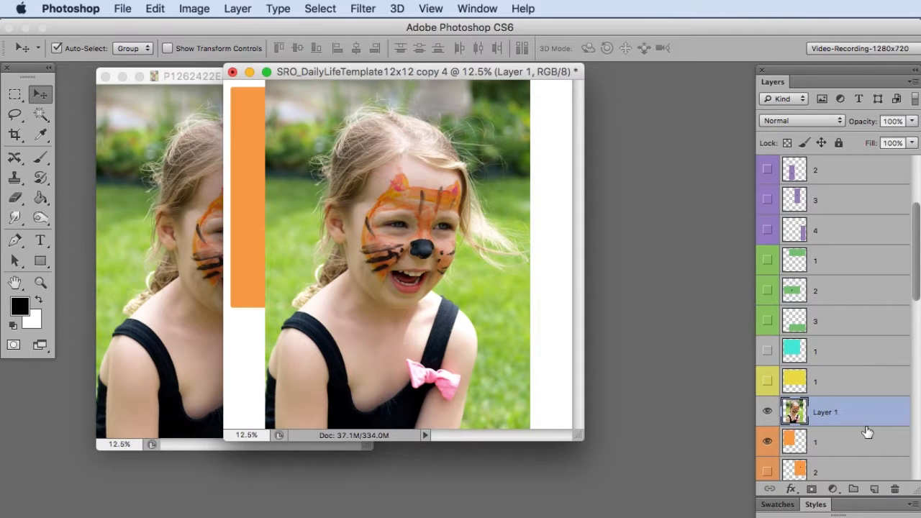
pyautogui.moveTo(868, 432); pyautogui.dragTo(867, 423)
pyautogui.keyDown('alt'); pyautogui.click(867, 424); pyautogui.keyUp('alt')
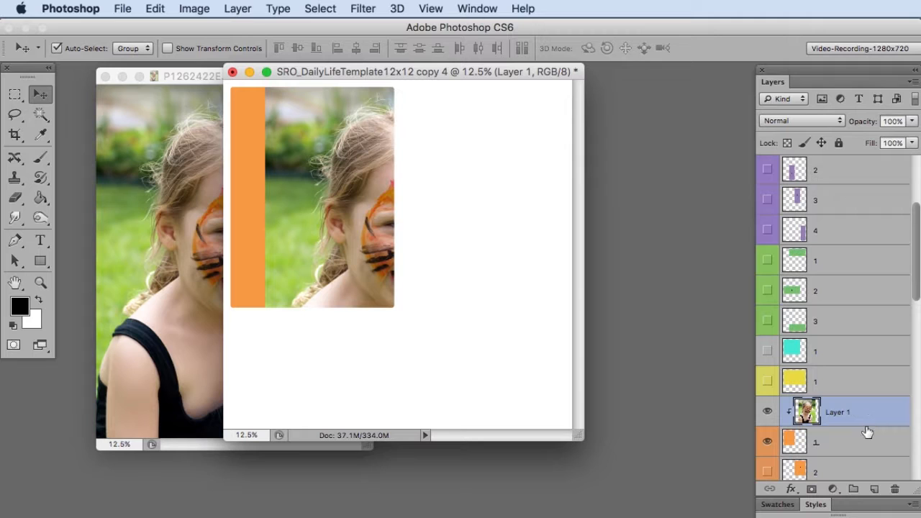
pyautogui.moveTo(438, 298); pyautogui.dragTo(369, 260)
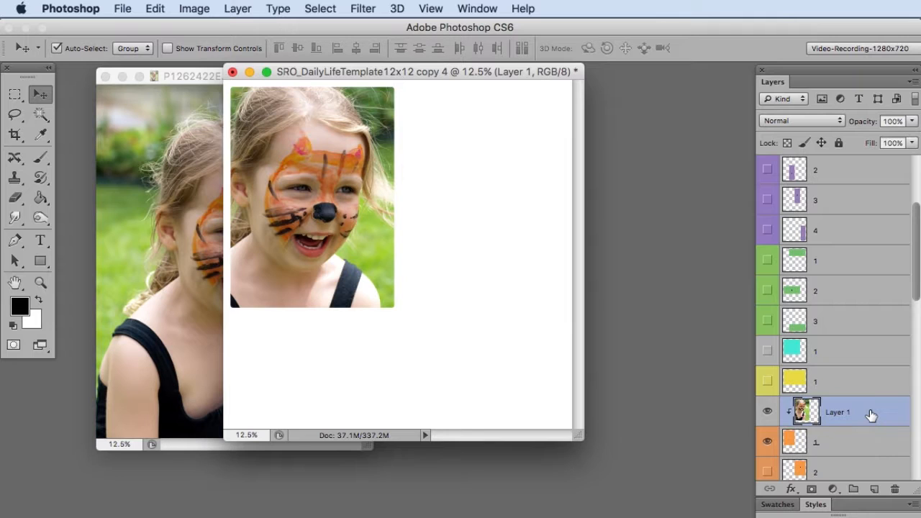
# Scale the clipped photo proportionally to about 66% and position it so it just fills orange mask 1.
pyautogui.press('super+t')
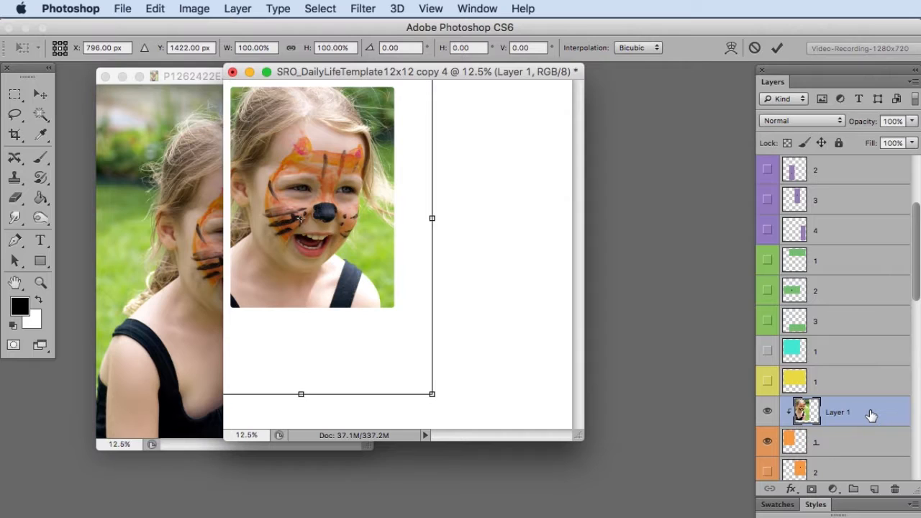
pyautogui.press('super+0')
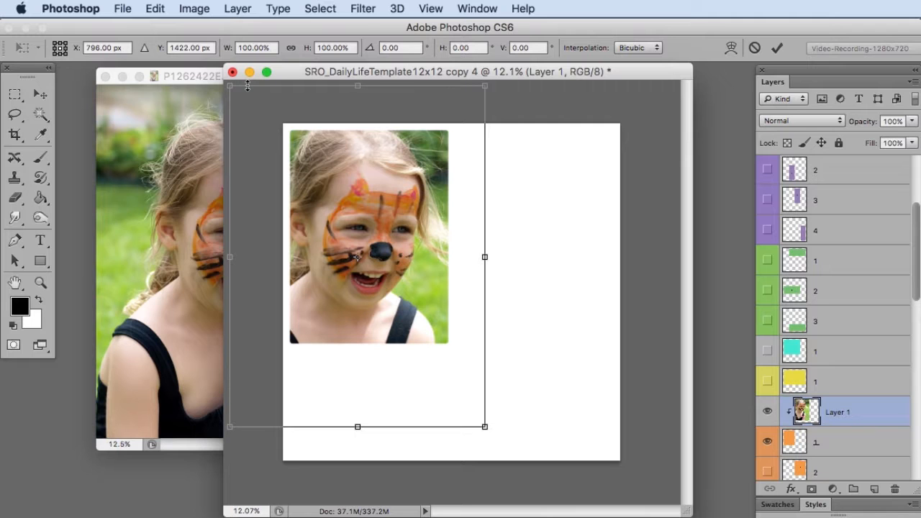
pyautogui.moveTo(222, 85); pyautogui.dragTo(256, 122)
pyautogui.moveTo(389, 225); pyautogui.dragTo(401, 206)
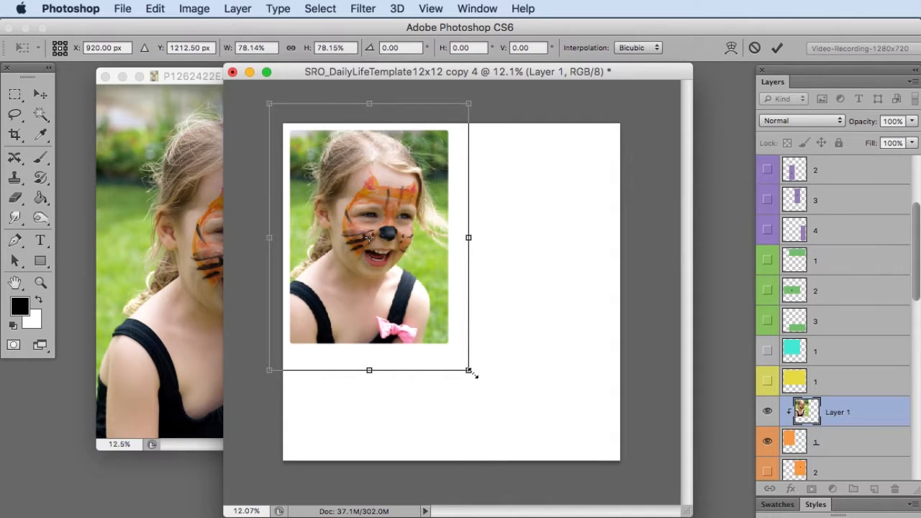
pyautogui.moveTo(473, 372); pyautogui.dragTo(453, 351)
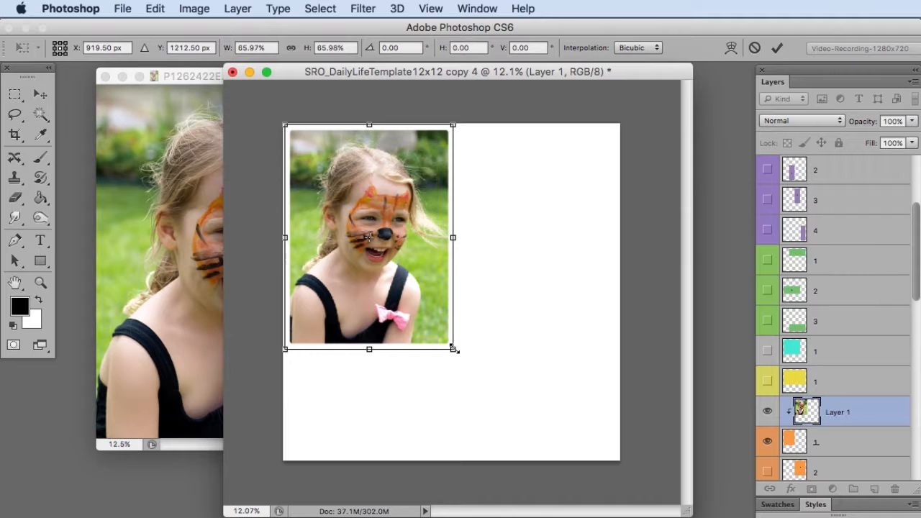
pyautogui.moveTo(453, 349); pyautogui.dragTo(452, 348)
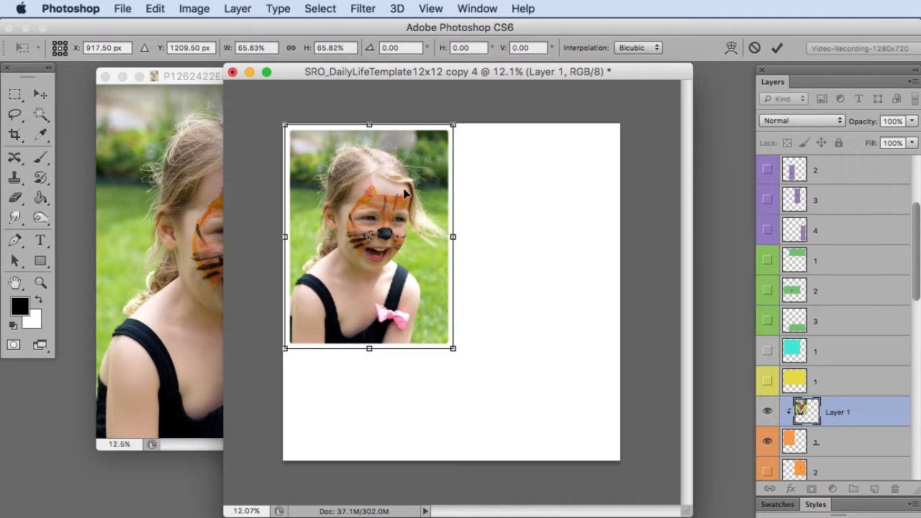
pyautogui.press('Return')
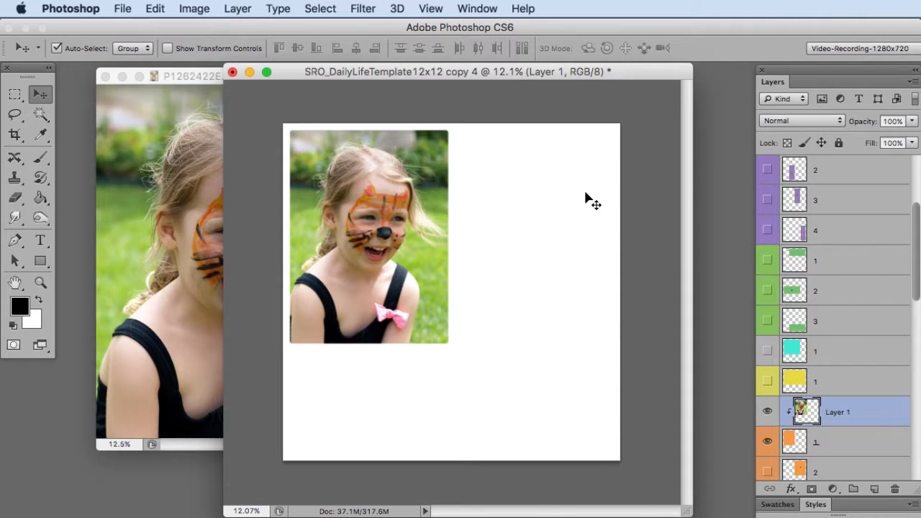
# Merge the clipped photo layer down into orange mask 1.
pyautogui.press('super+plus')
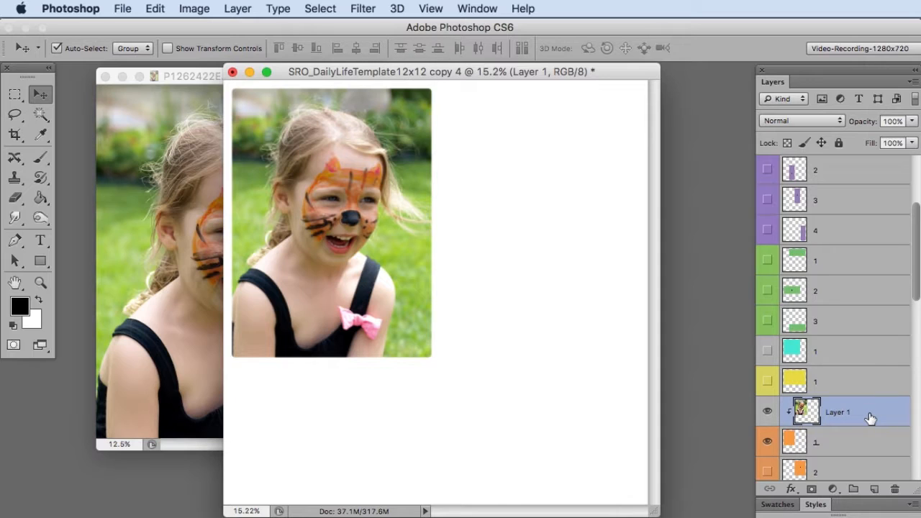
pyautogui.hotkey('ctrl', 'e')
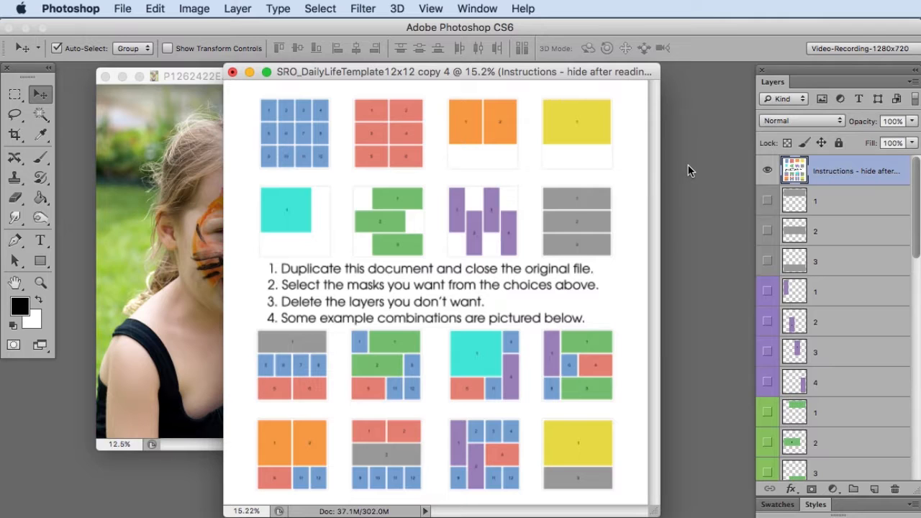
# Hide the instructions layer and rotate the whole template canvas 90° clockwise.
pyautogui.click(768, 170)
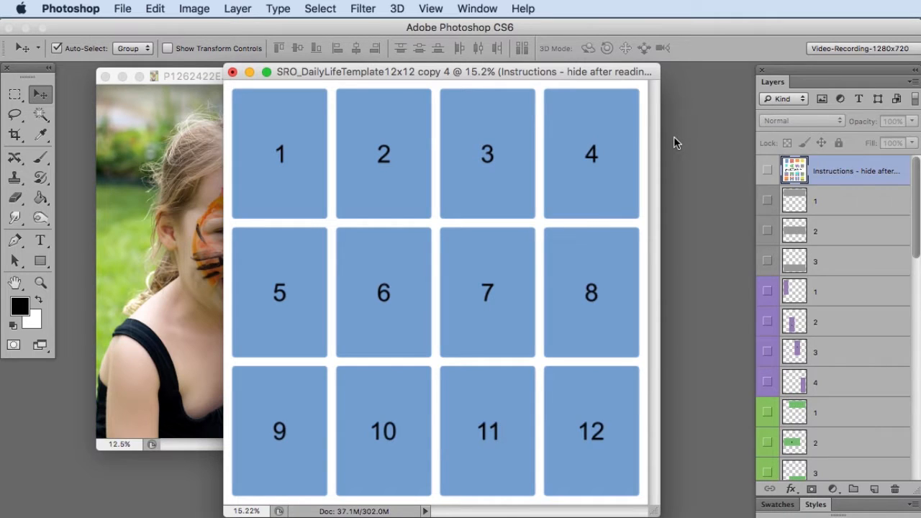
pyautogui.click(192, 10)
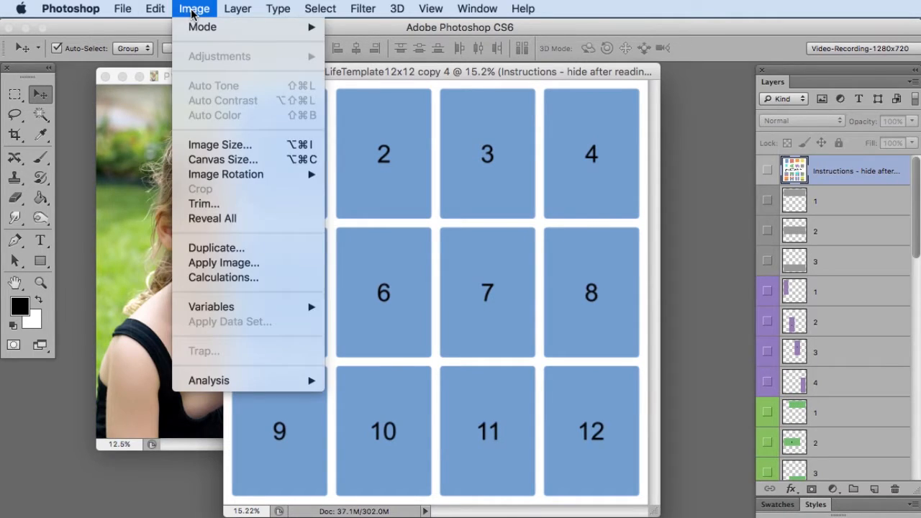
pyautogui.moveTo(202, 174)
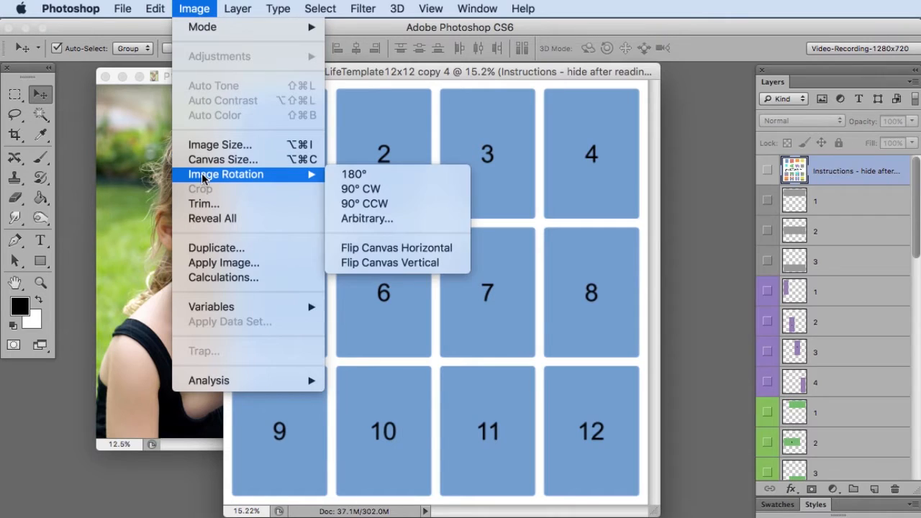
pyautogui.click(355, 190)
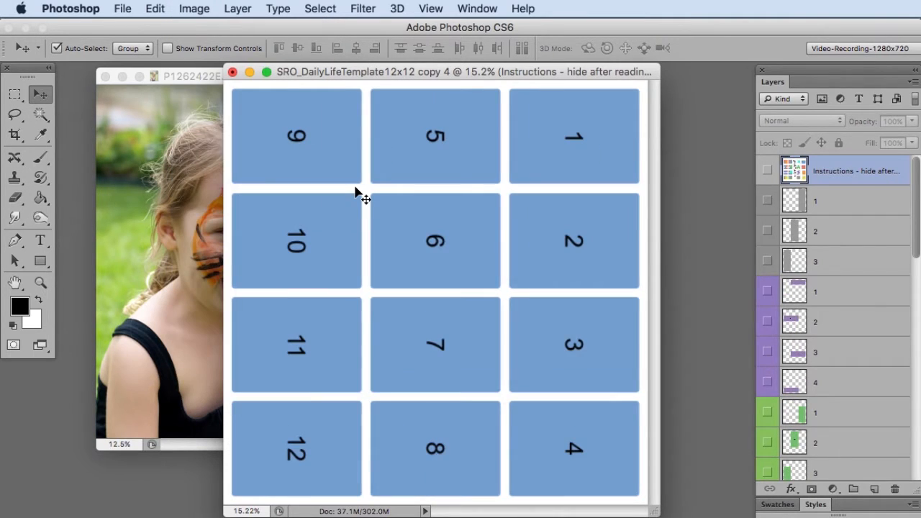